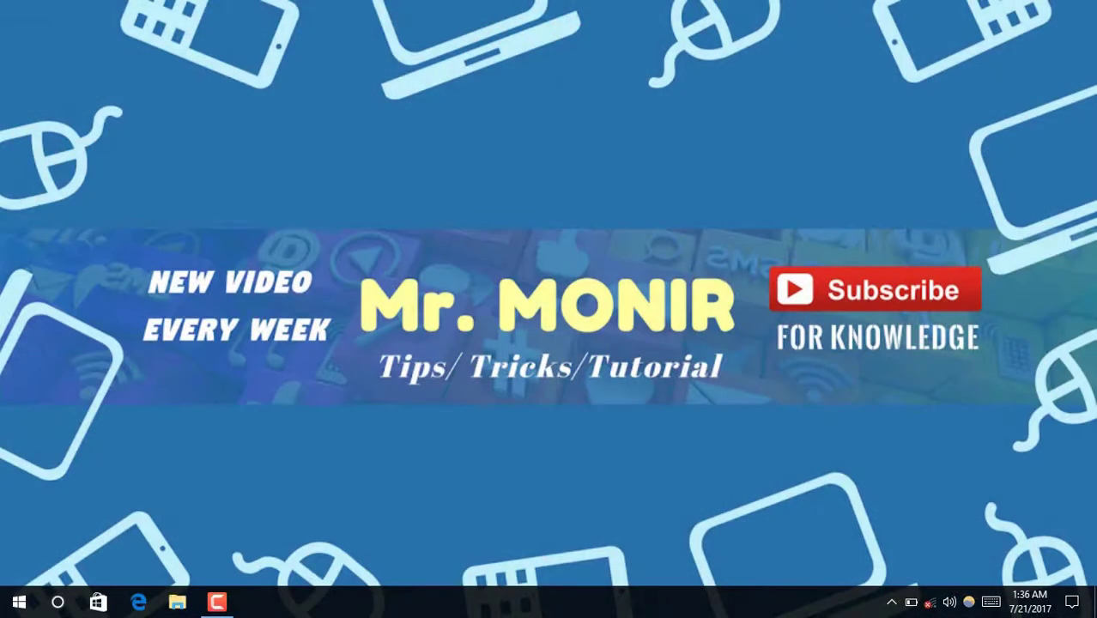
- Launch Microsoft Word 2010 from the Microsoft Office folder in the Start menu
click(18, 603)
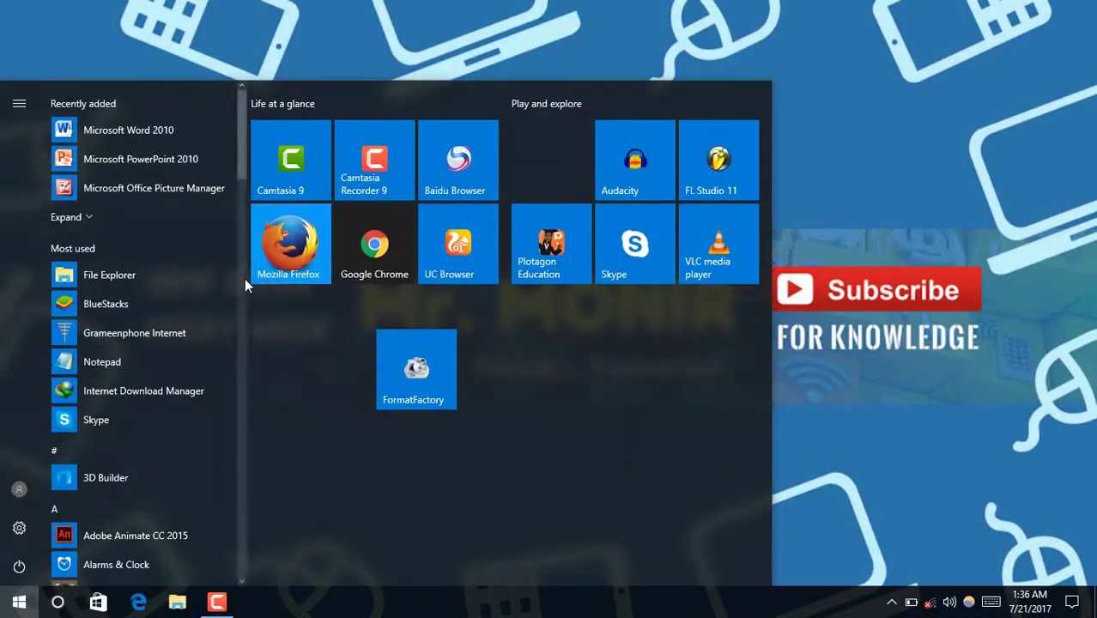
scroll(245, 277, down, 5)
scroll(244, 292, down, 1)
scroll(242, 318, down, 3)
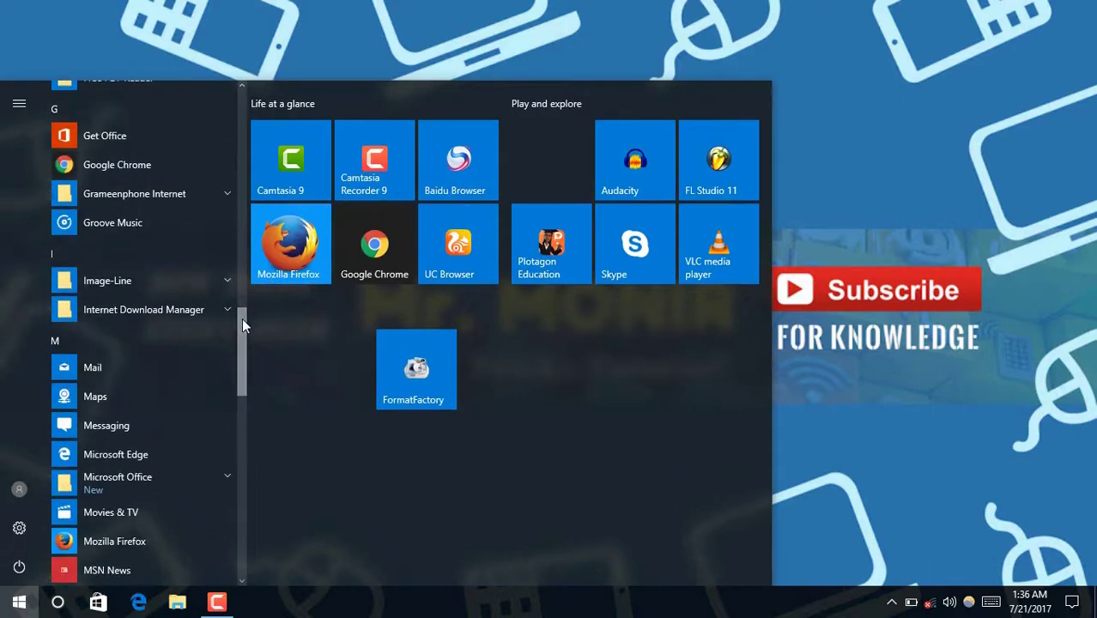
scroll(242, 318, down, 3)
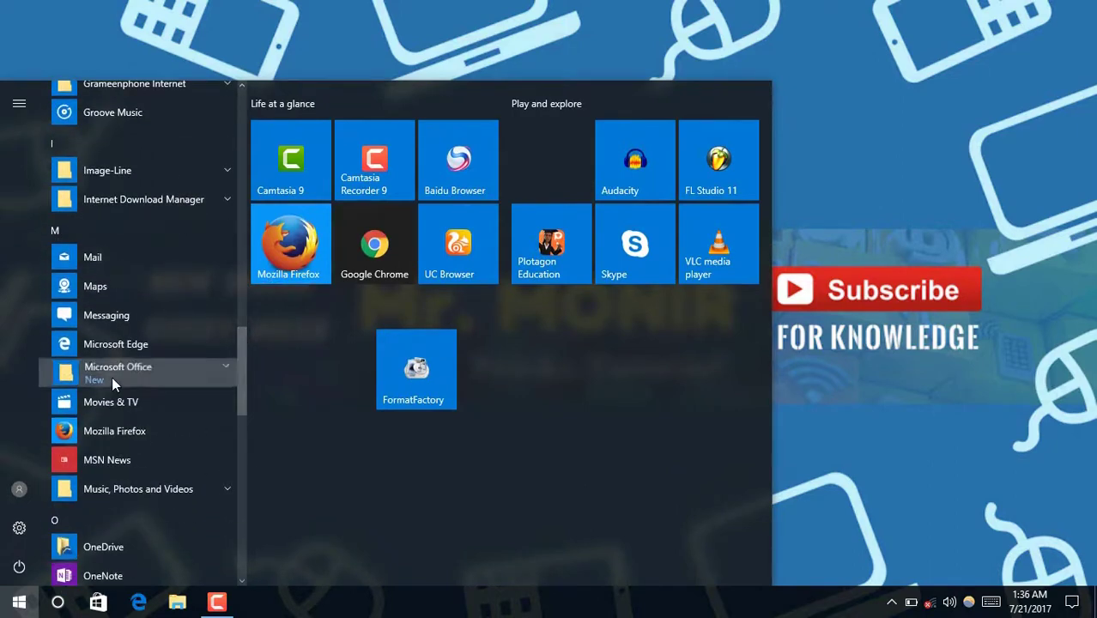
click(112, 376)
drag(239, 359, 236, 404)
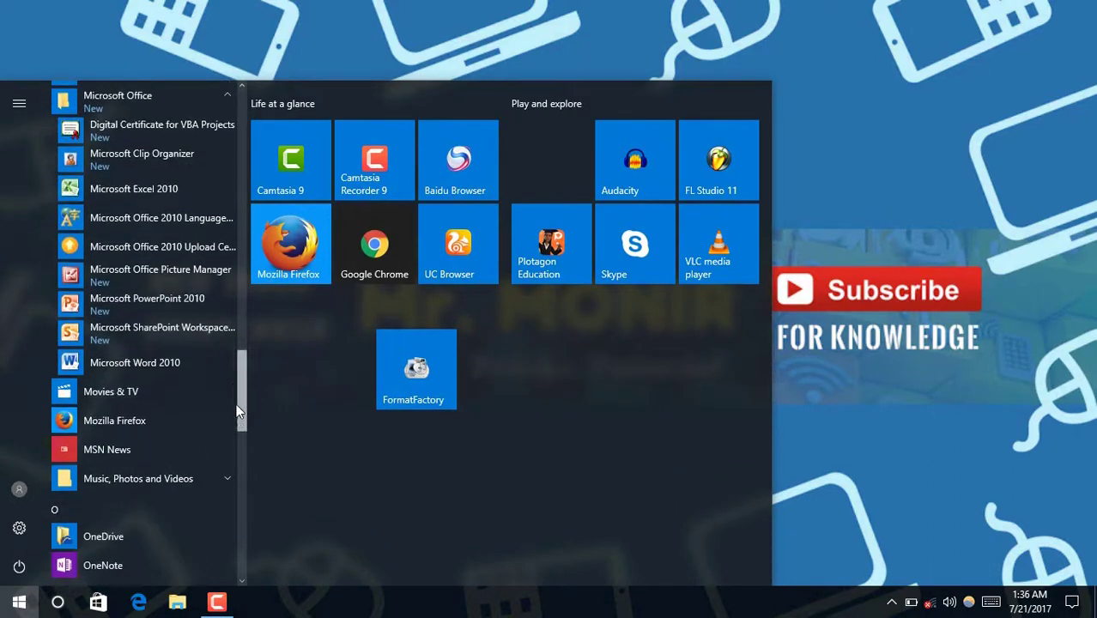
click(114, 365)
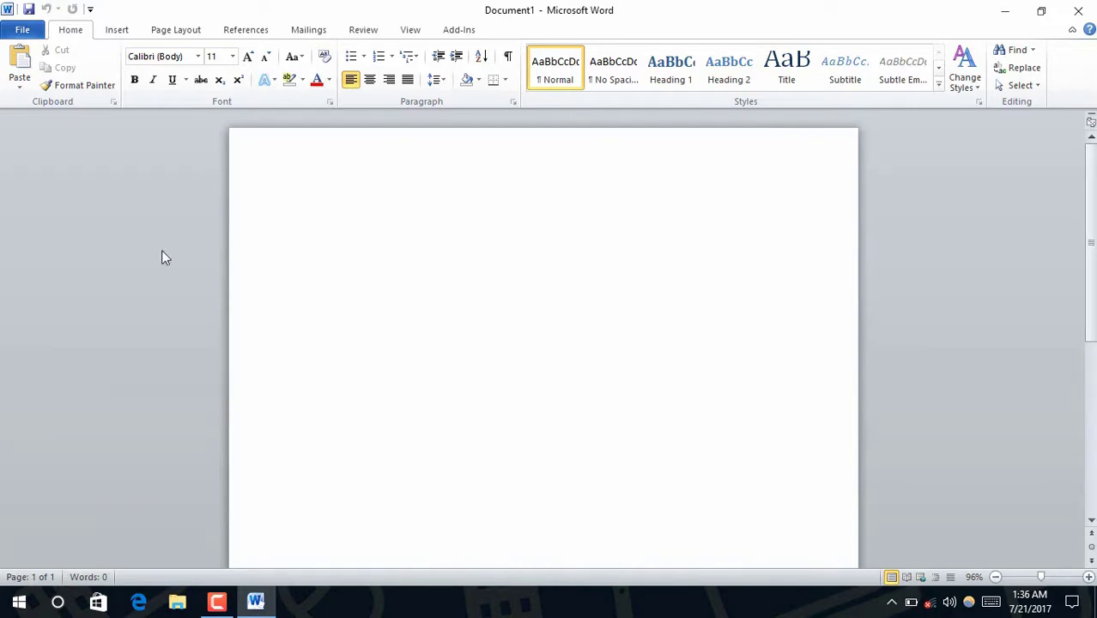
- Close the initial blank Document1
key(ctrl+i)
key(ctrl+i)
click(22, 30)
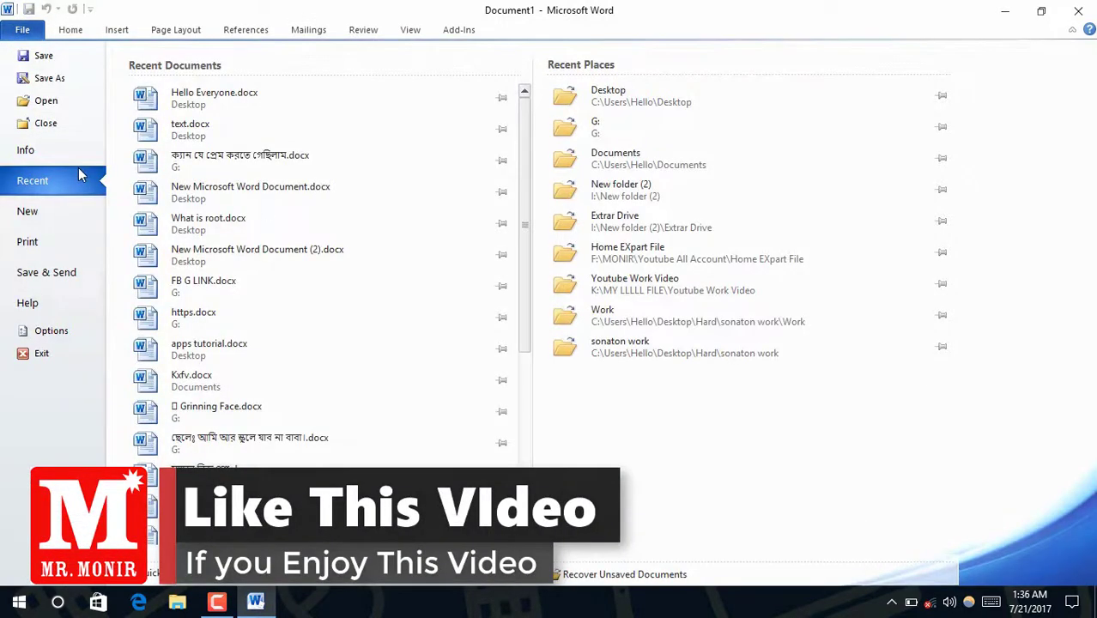
click(37, 127)
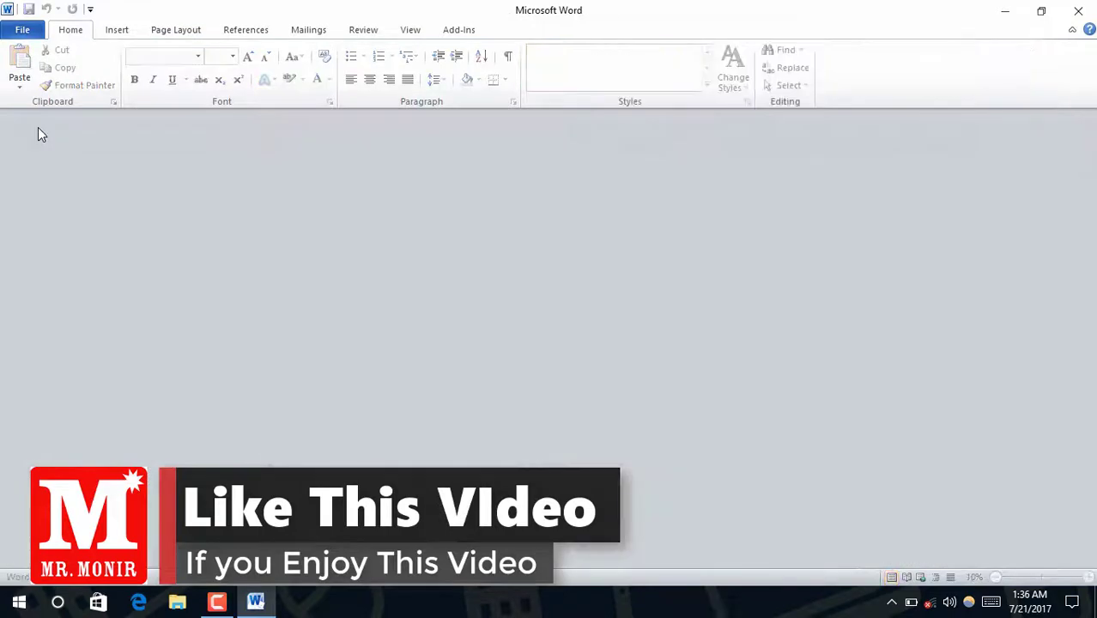
- Create a new blank document from File > New
click(22, 30)
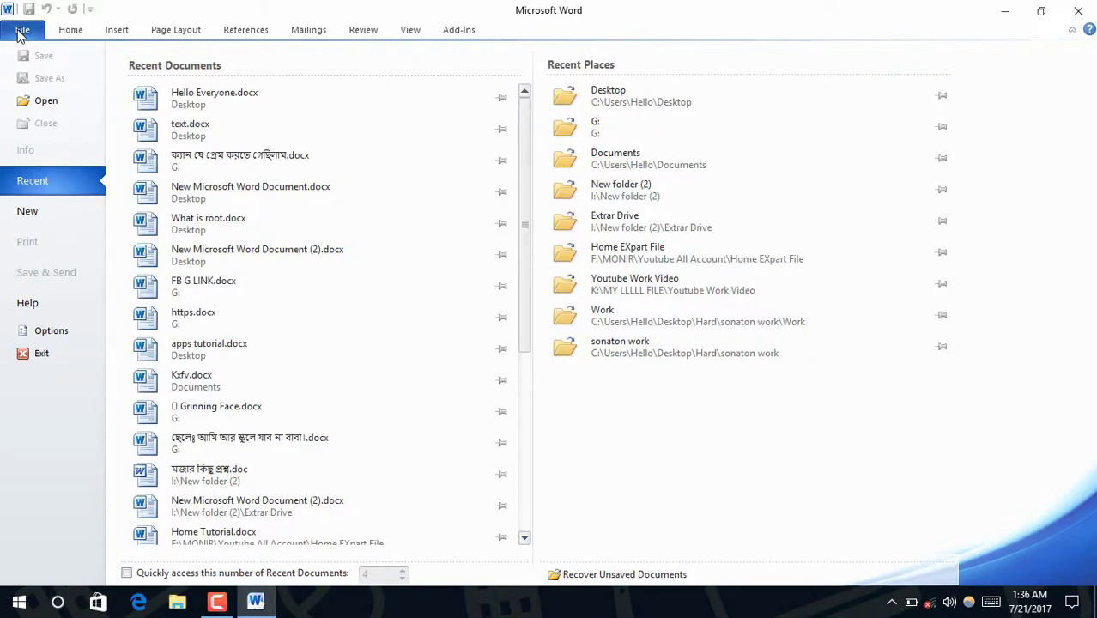
click(46, 227)
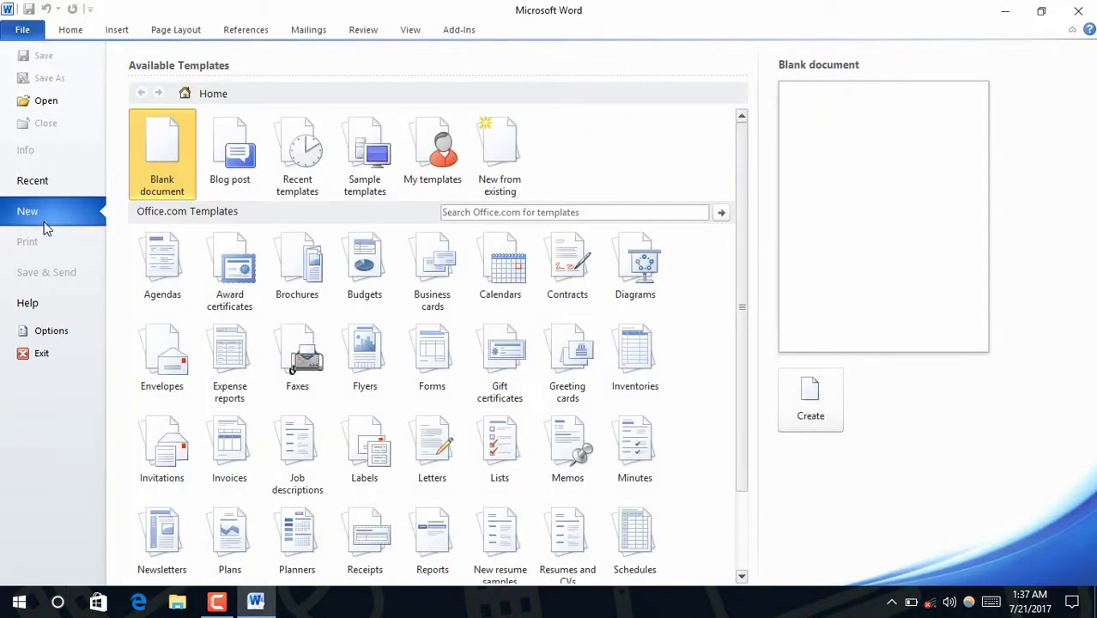
click(807, 413)
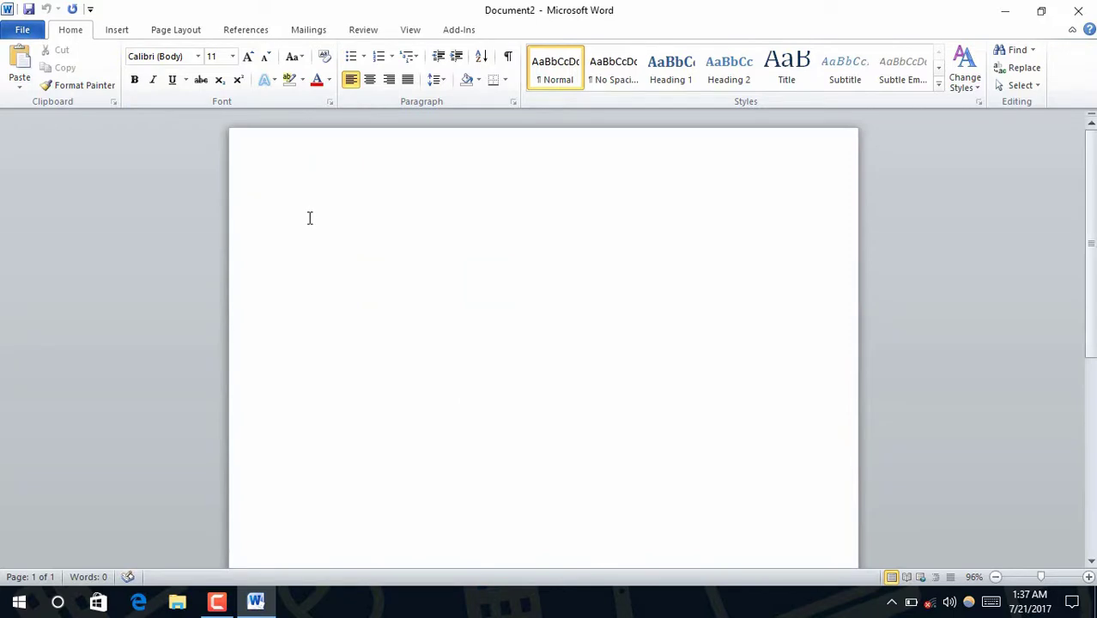
- Type 'Hello Everyone' on the first line of Document2
text(Hello)
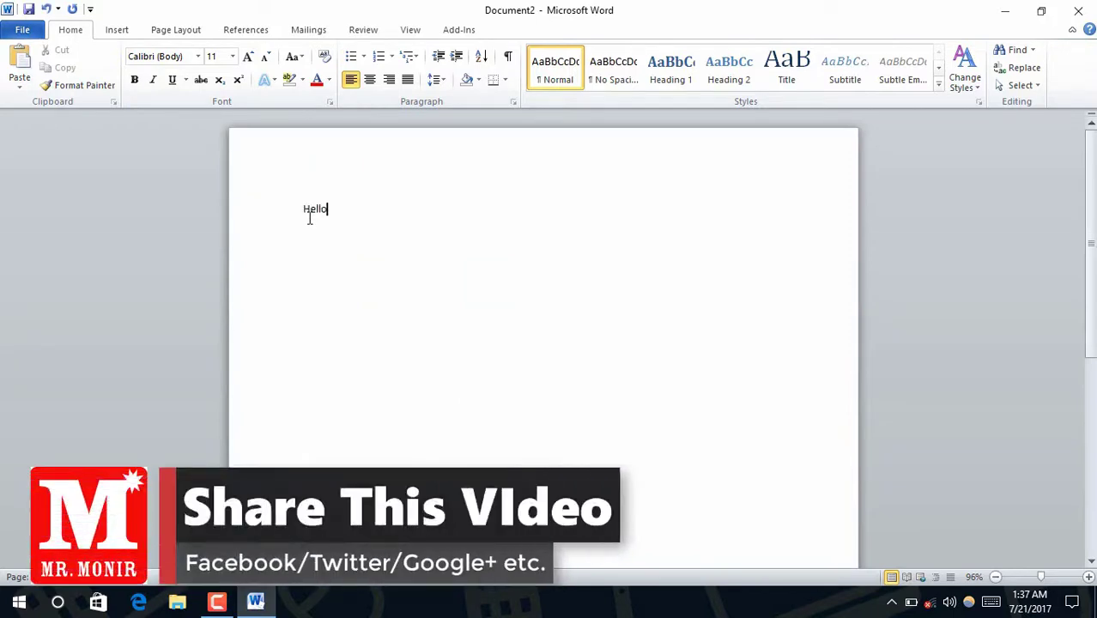
text( Ever)
text(yone)
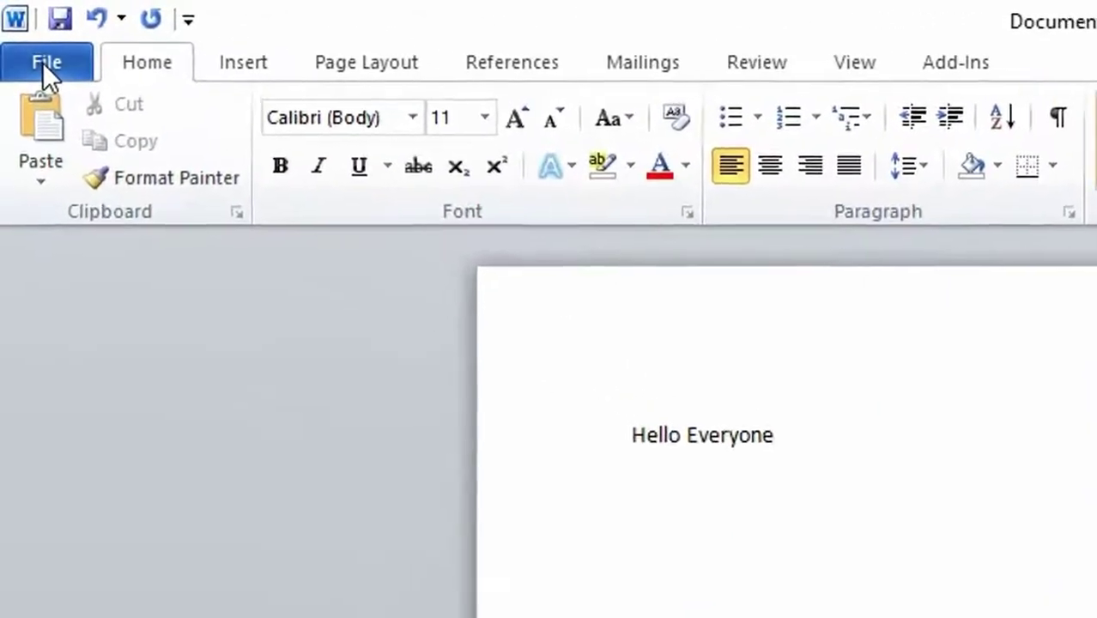
- Use Save As to save the document on the Desktop under the name microp1
click(23, 32)
click(104, 167)
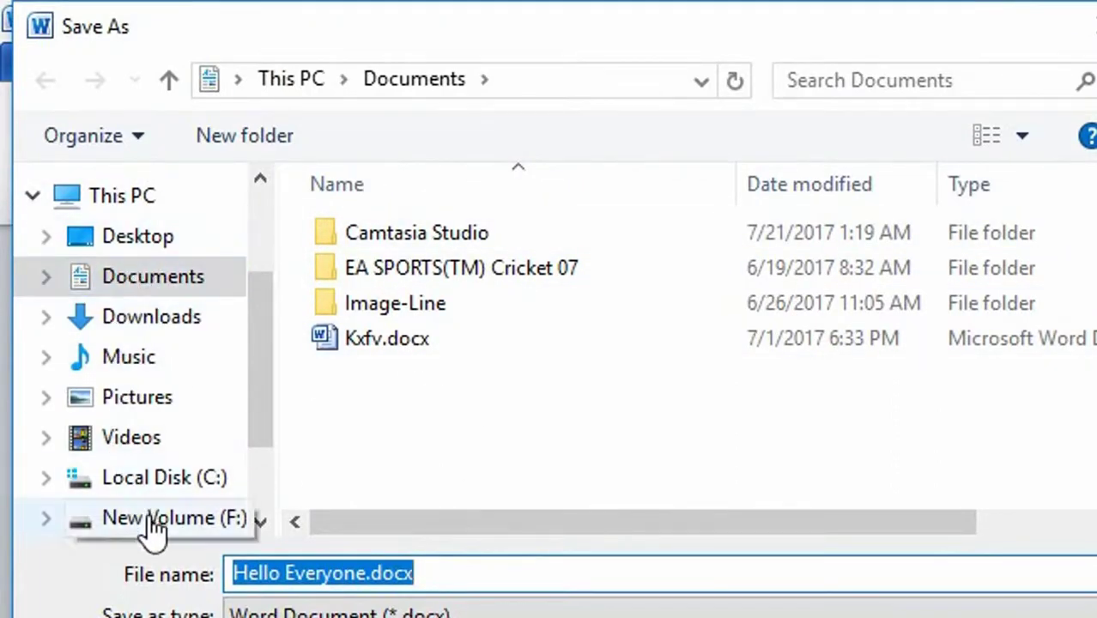
scroll(250, 476, down, 3)
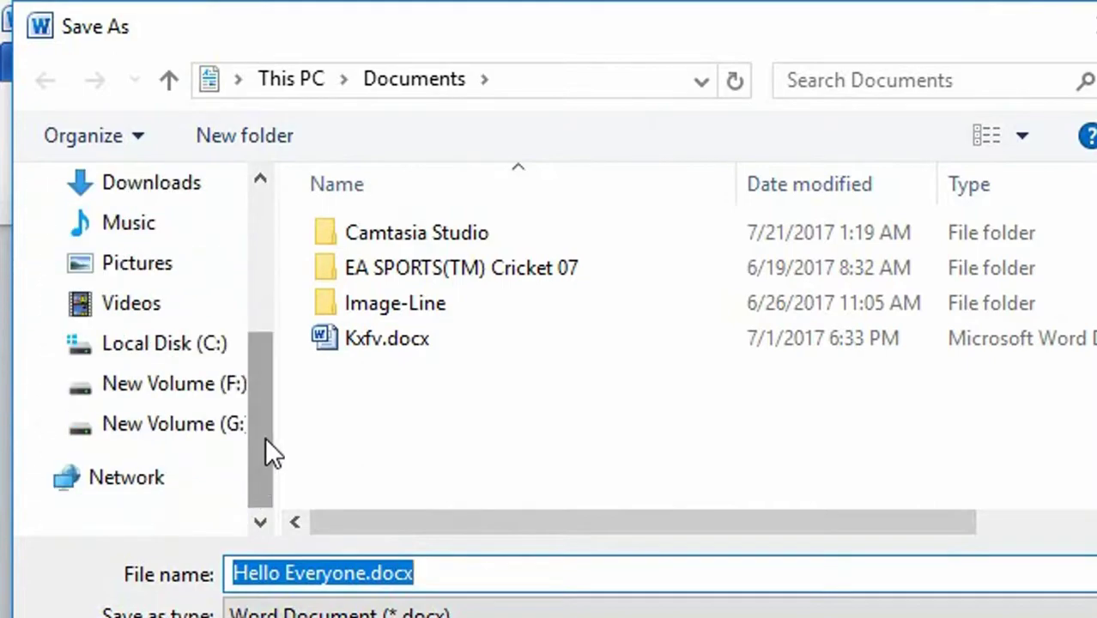
scroll(265, 437, up, 5)
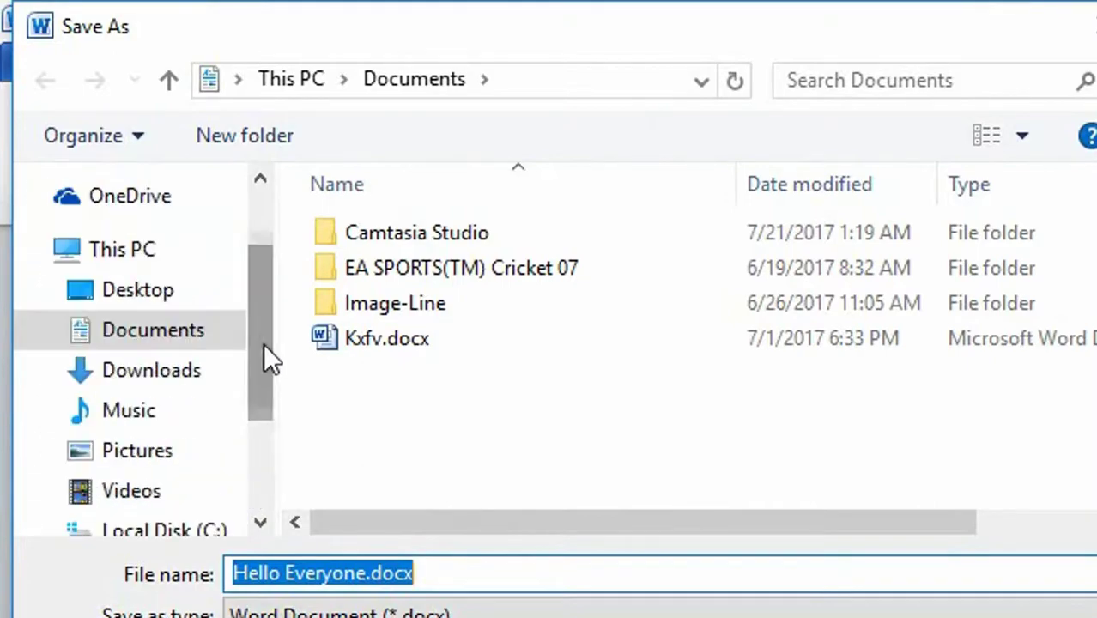
click(131, 291)
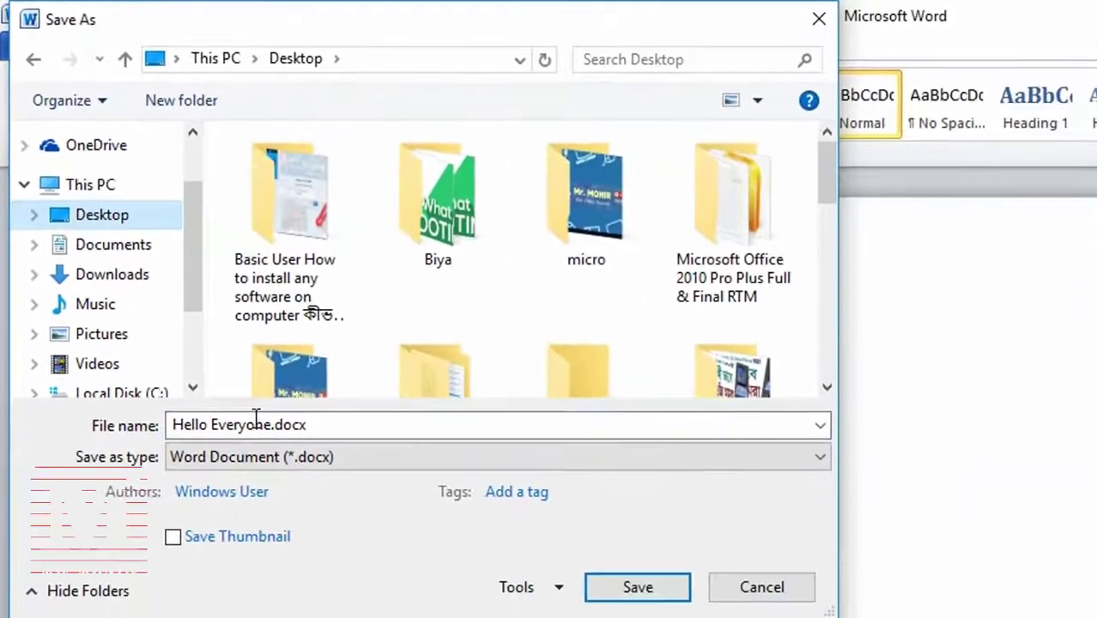
click(266, 421)
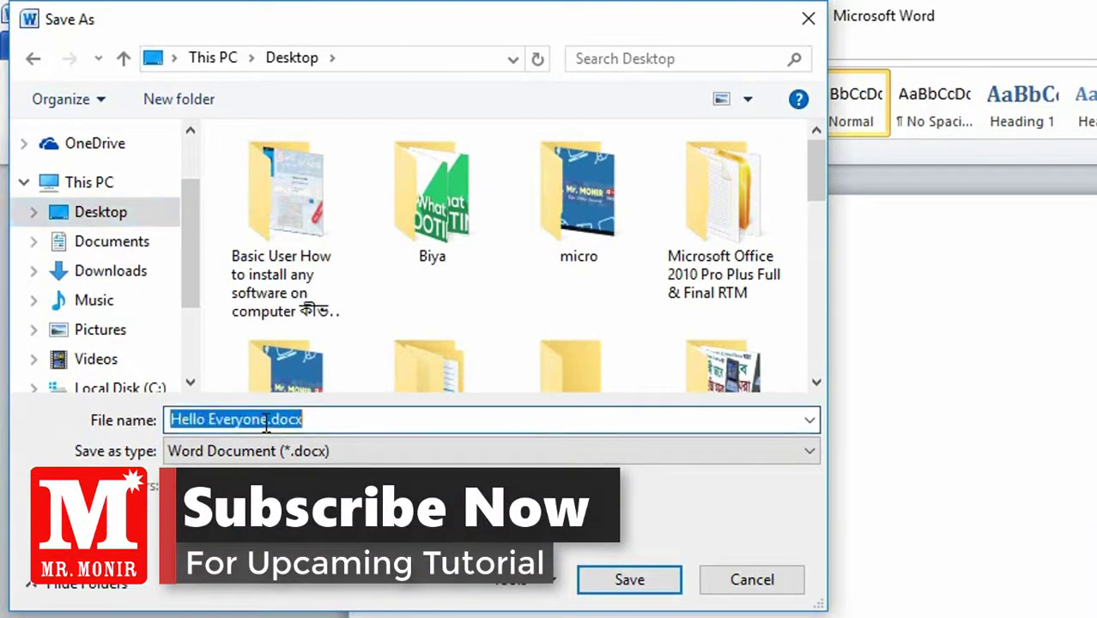
click(272, 418)
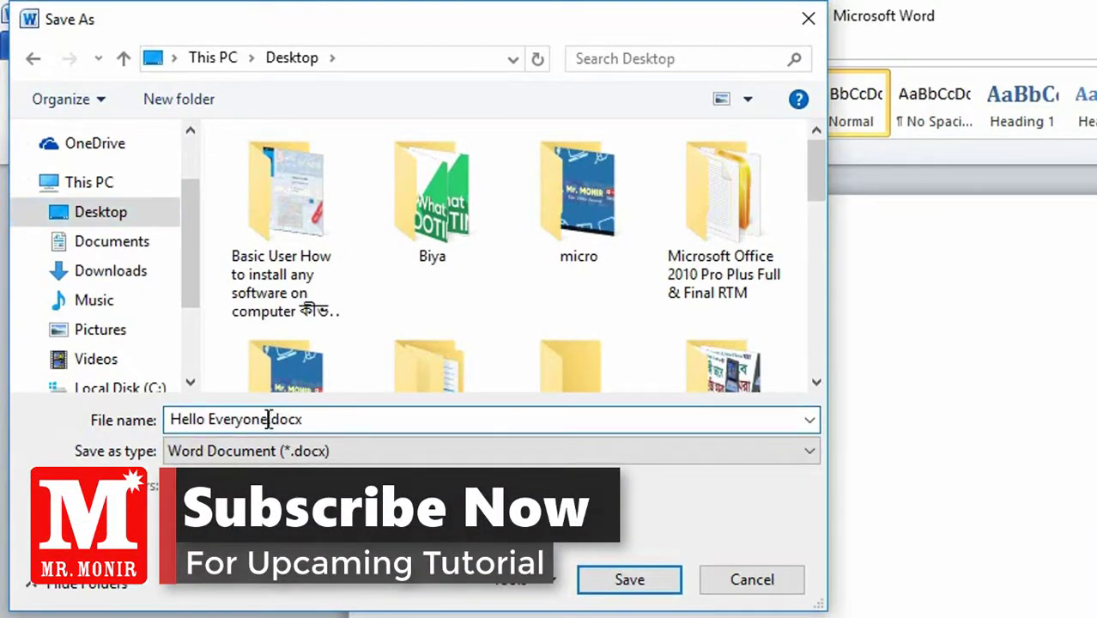
drag(271, 419, 82, 416)
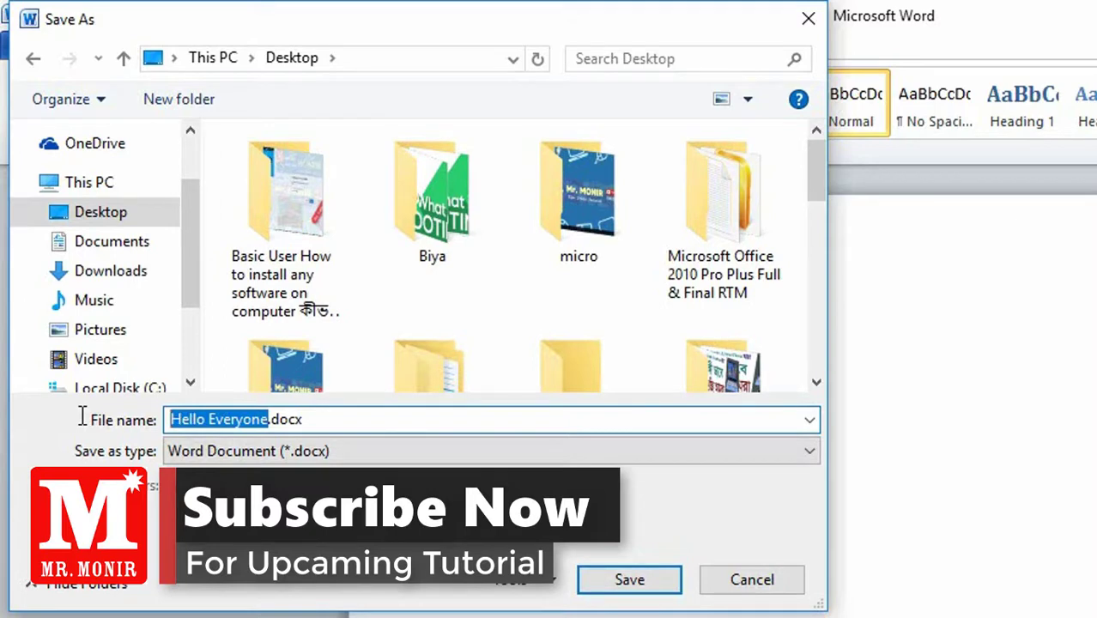
text(micr)
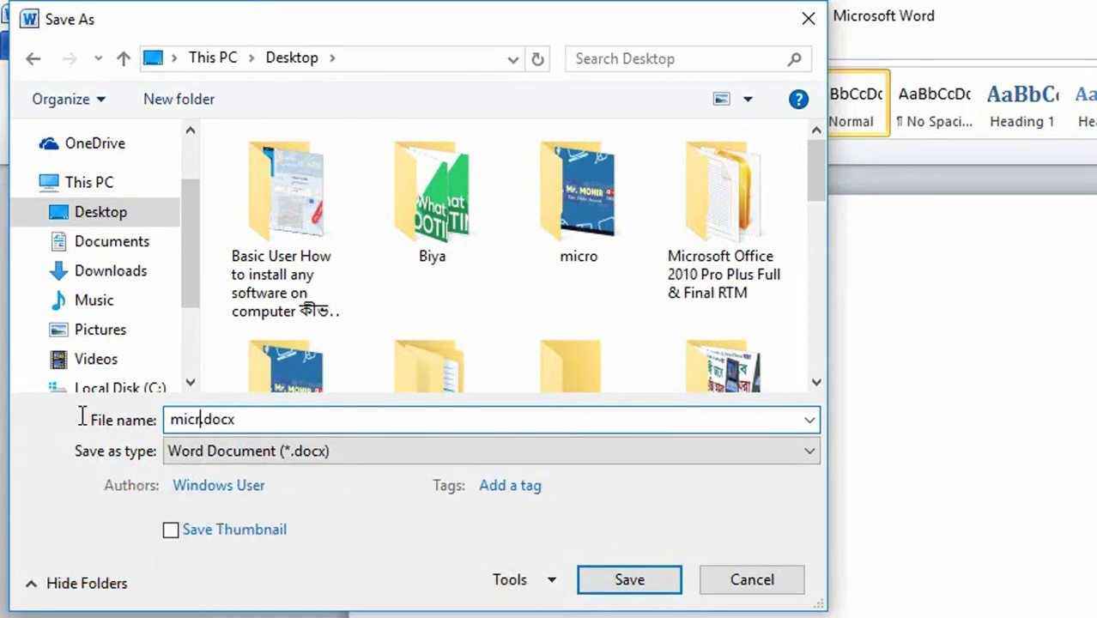
text(o)
text(p1)
click(588, 588)
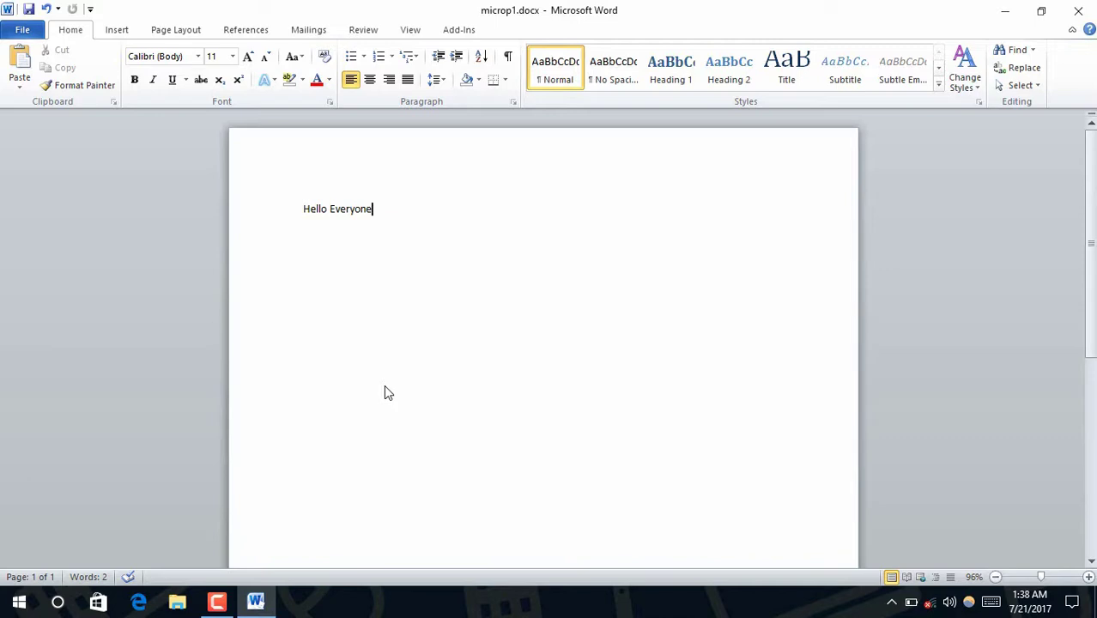
- Close microp1.docx from the File tab, leaving Word open and empty
click(26, 34)
click(38, 55)
click(23, 34)
click(67, 130)
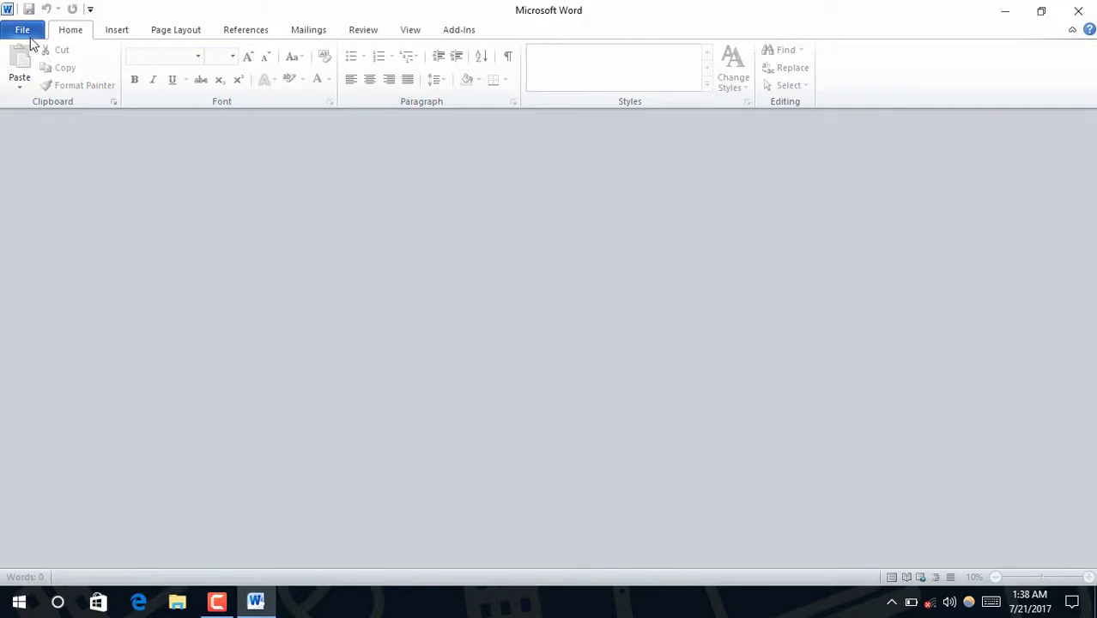
- Reopen microp1.docx from the Desktop through File > Open
click(22, 31)
click(45, 100)
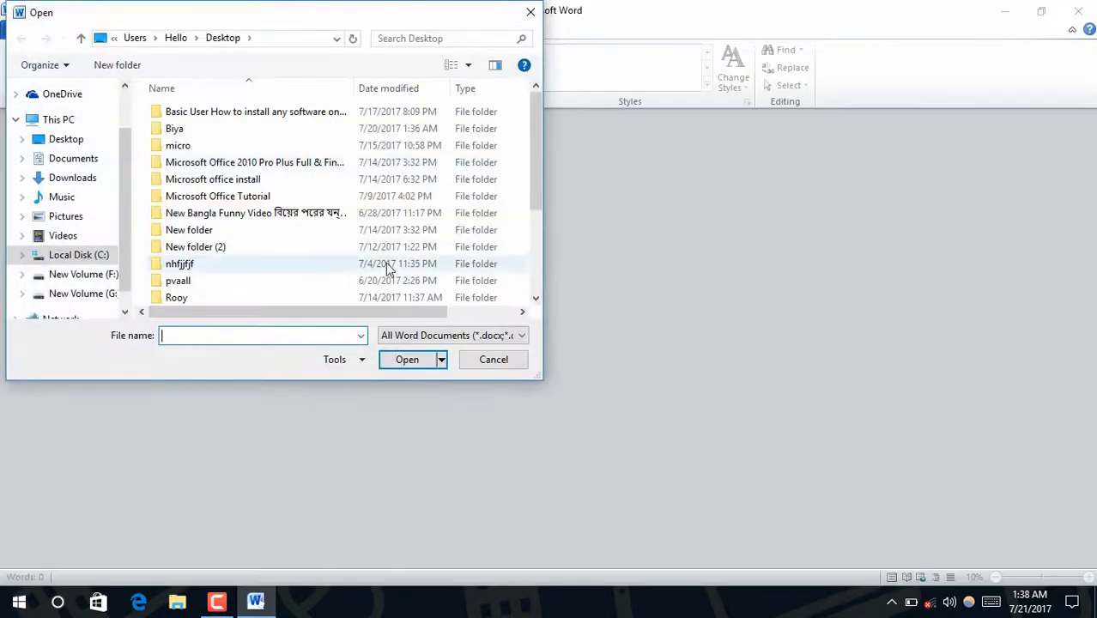
click(66, 139)
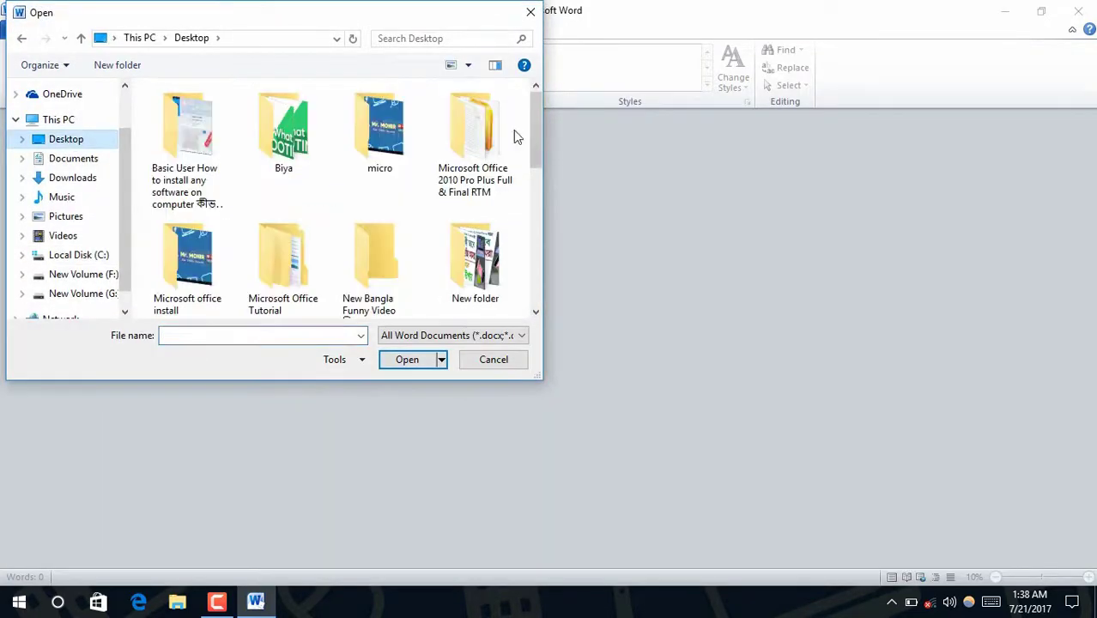
drag(533, 141, 503, 309)
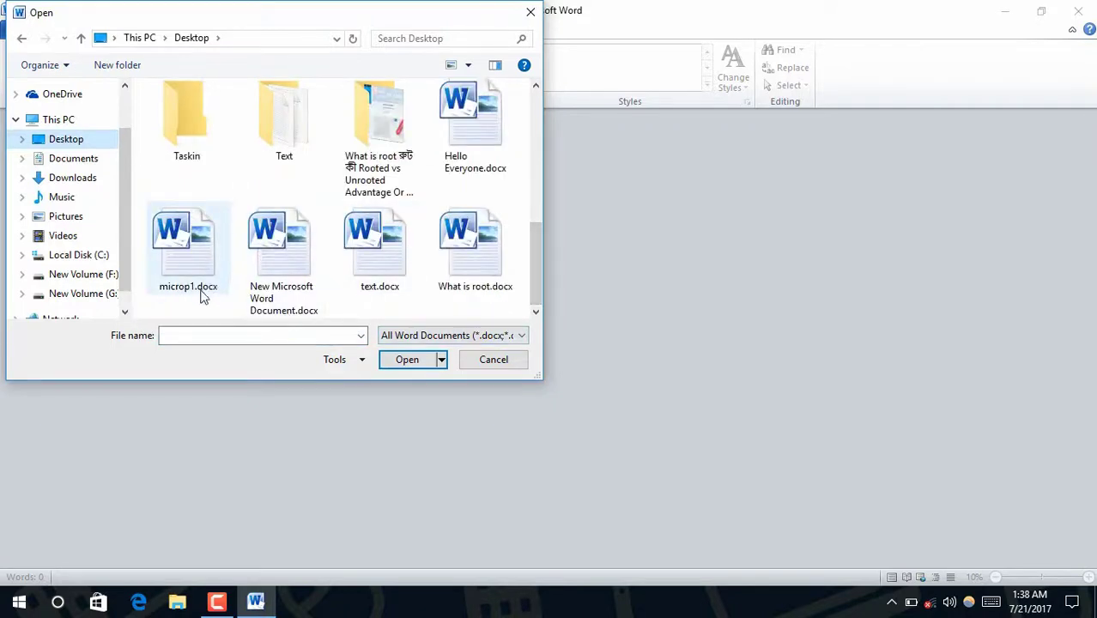
click(207, 245)
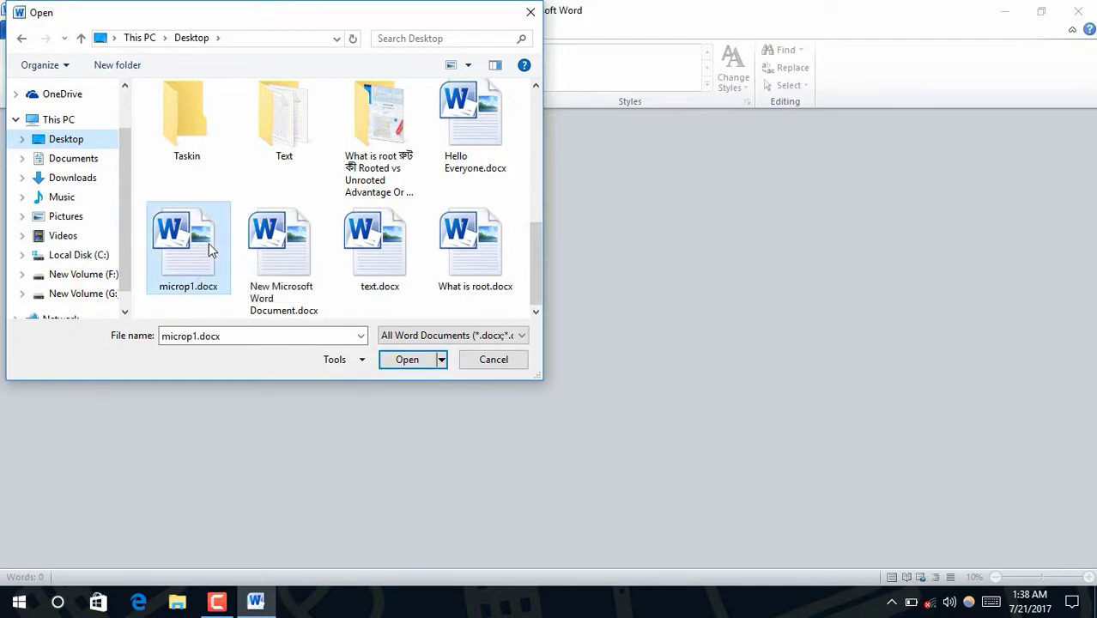
click(407, 359)
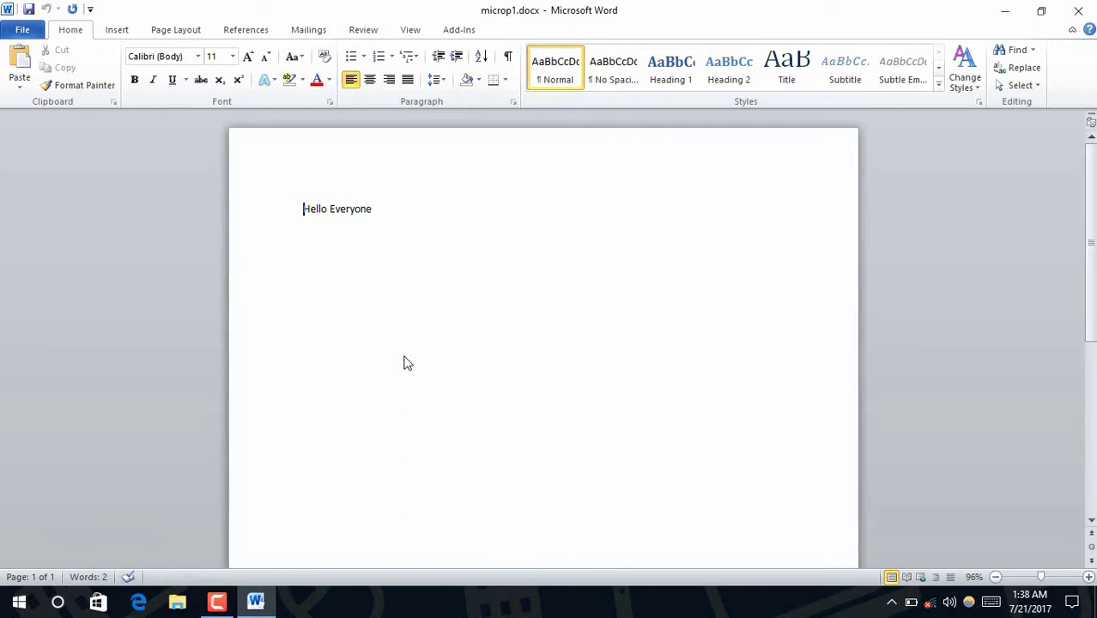
- Close microp1.docx, then reopen it from the Desktop using Ctrl+O
click(21, 33)
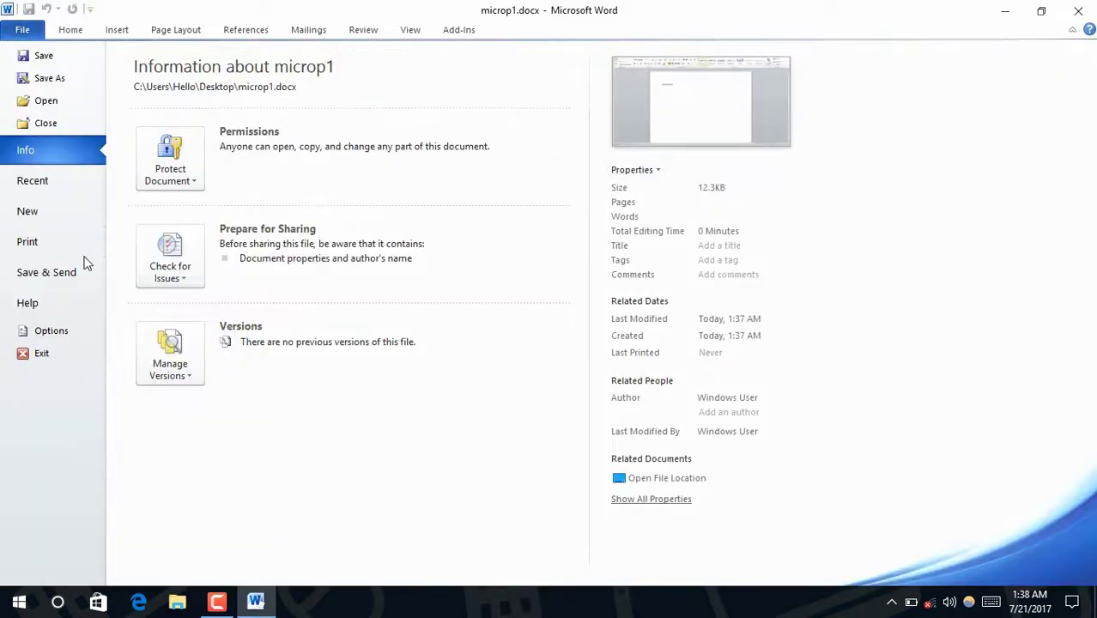
click(42, 123)
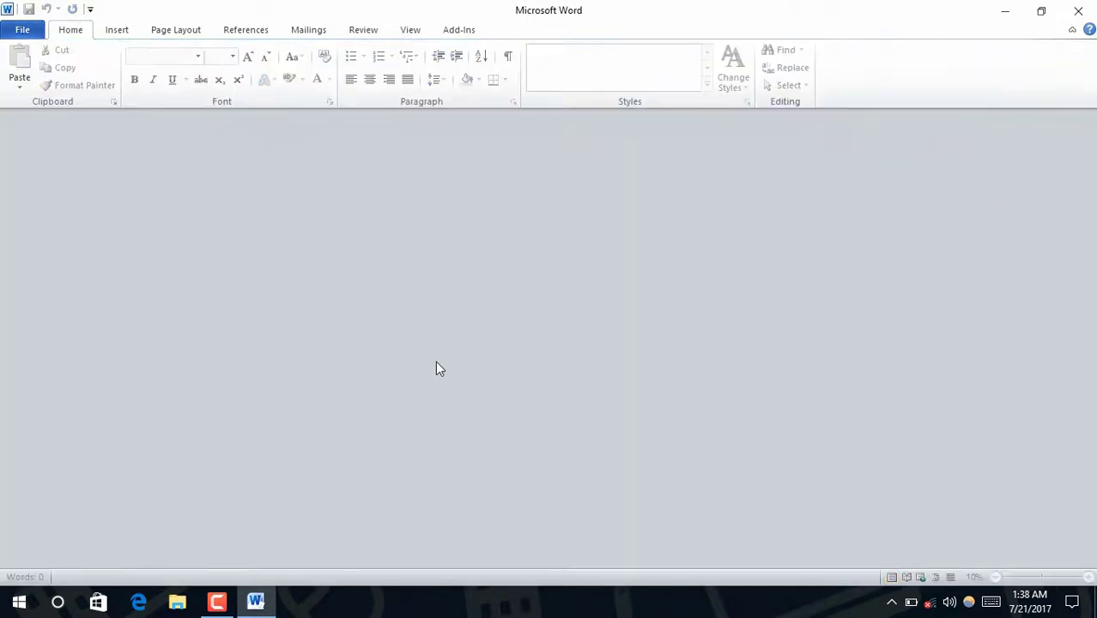
key(ctrl+o)
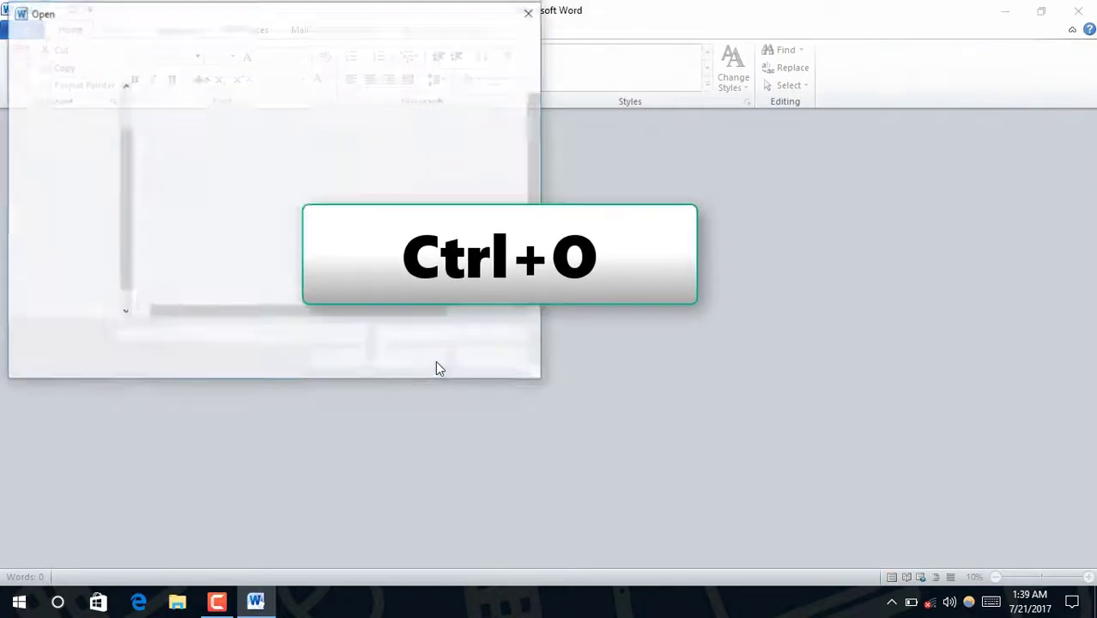
click(56, 142)
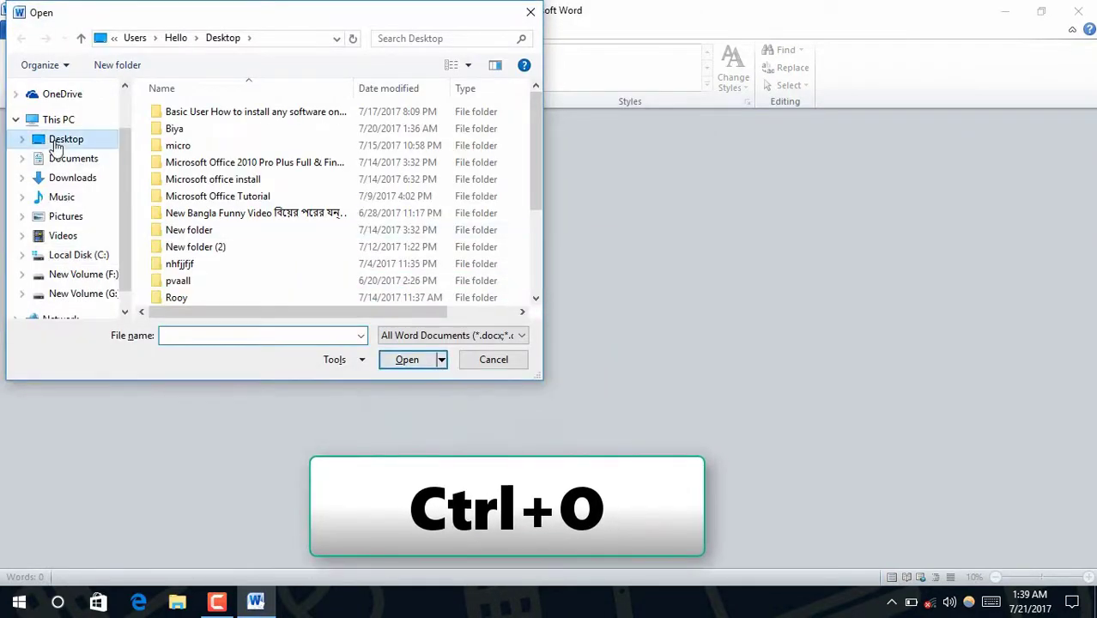
scroll(532, 290, down, 2)
scroll(532, 289, down, 5)
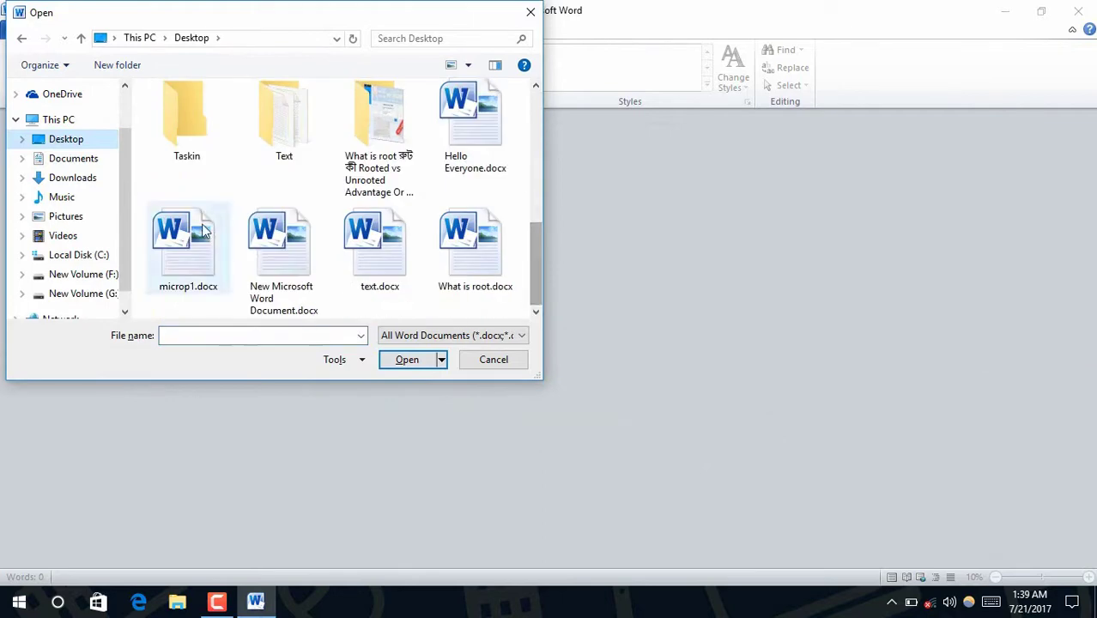
click(205, 230)
click(411, 361)
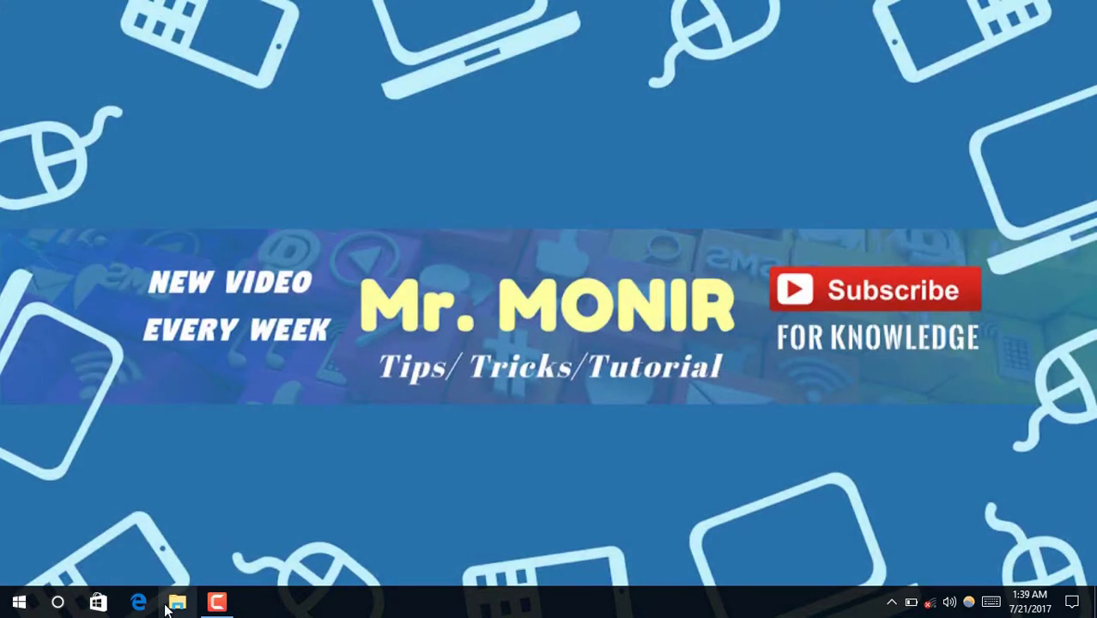
- Open microp1.docx by double-clicking it in File Explorer's Desktop folder
click(177, 602)
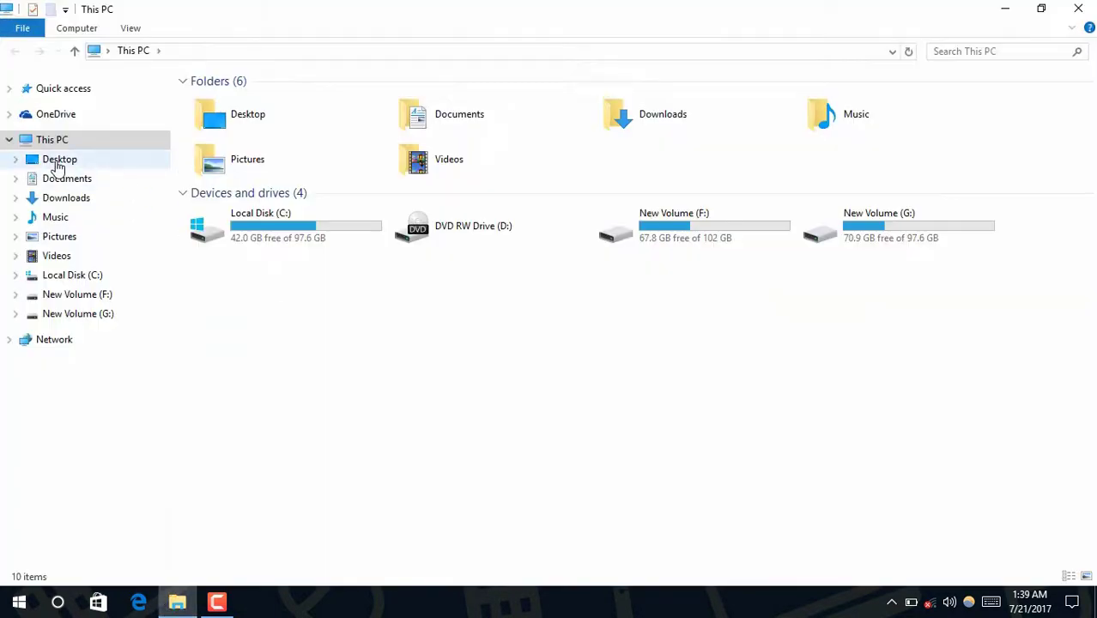
click(59, 163)
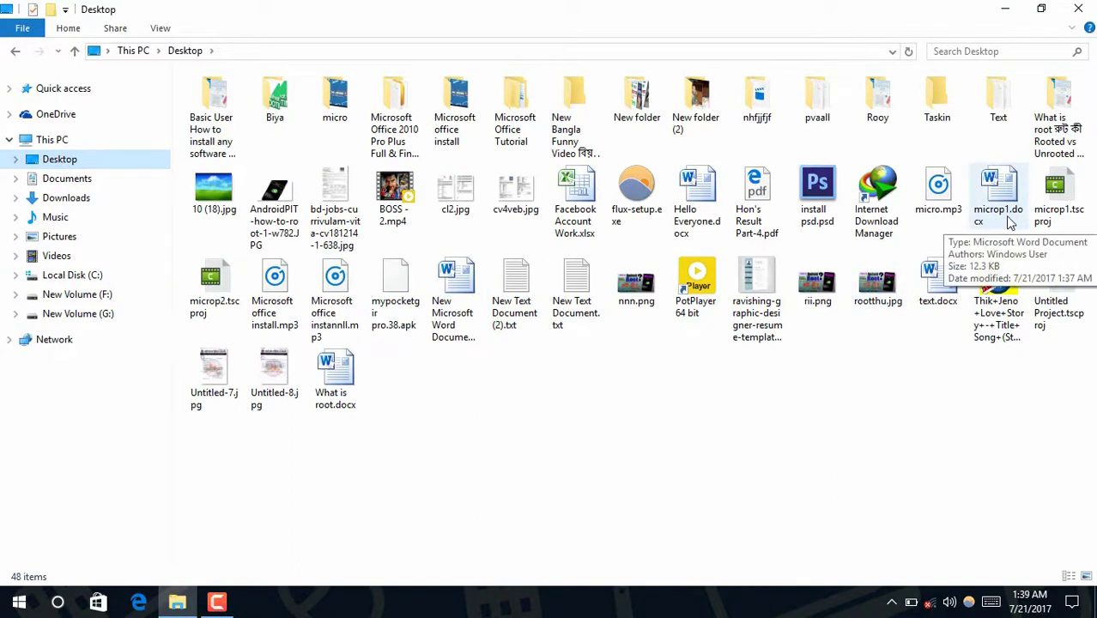
click(1015, 209)
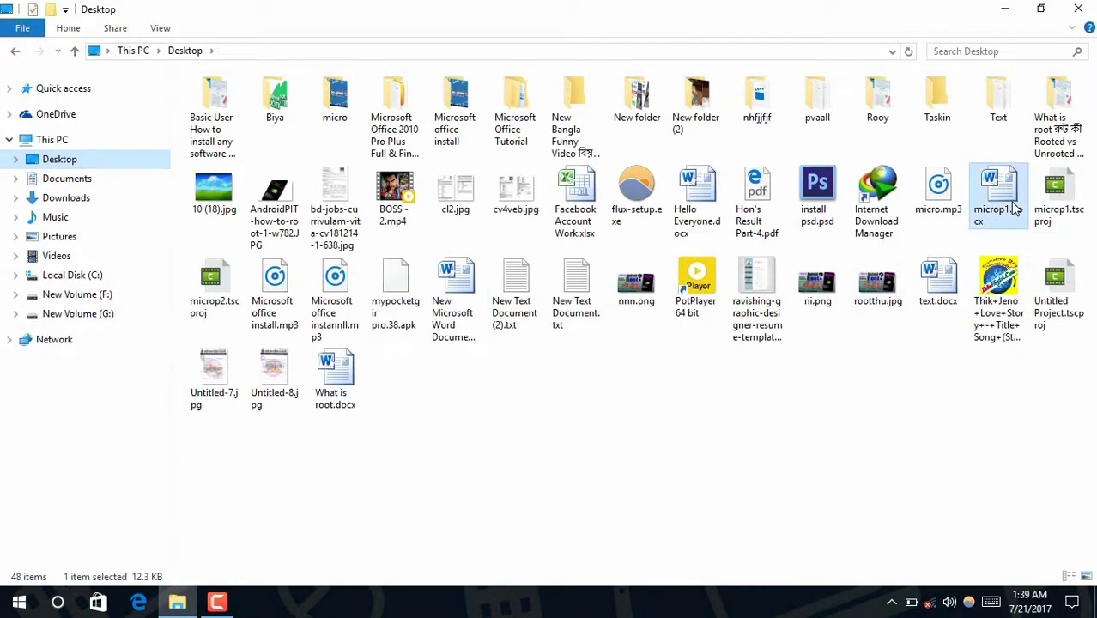
double_click(1015, 209)
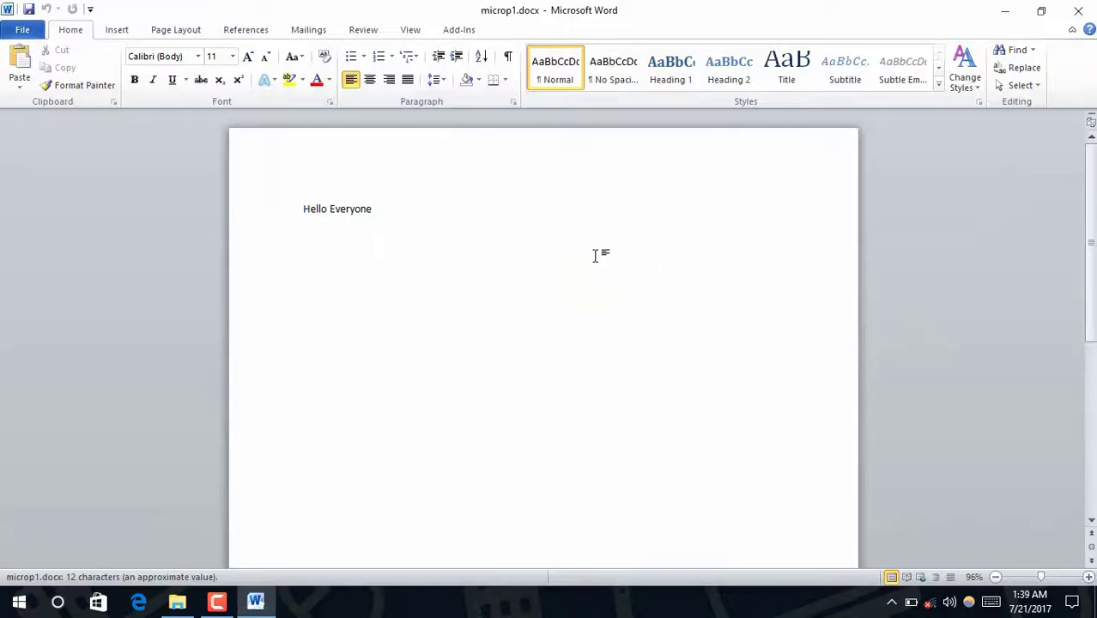